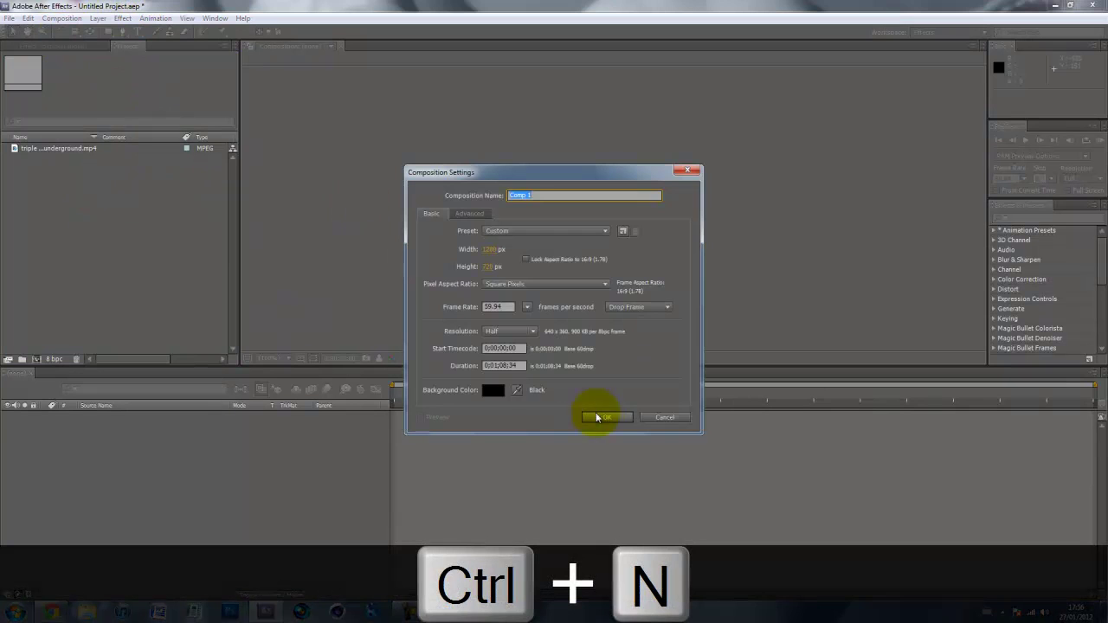
- Confirm the new composition settings and place triple kill underground.mp4 in Comp 1
left_click(491, 366)
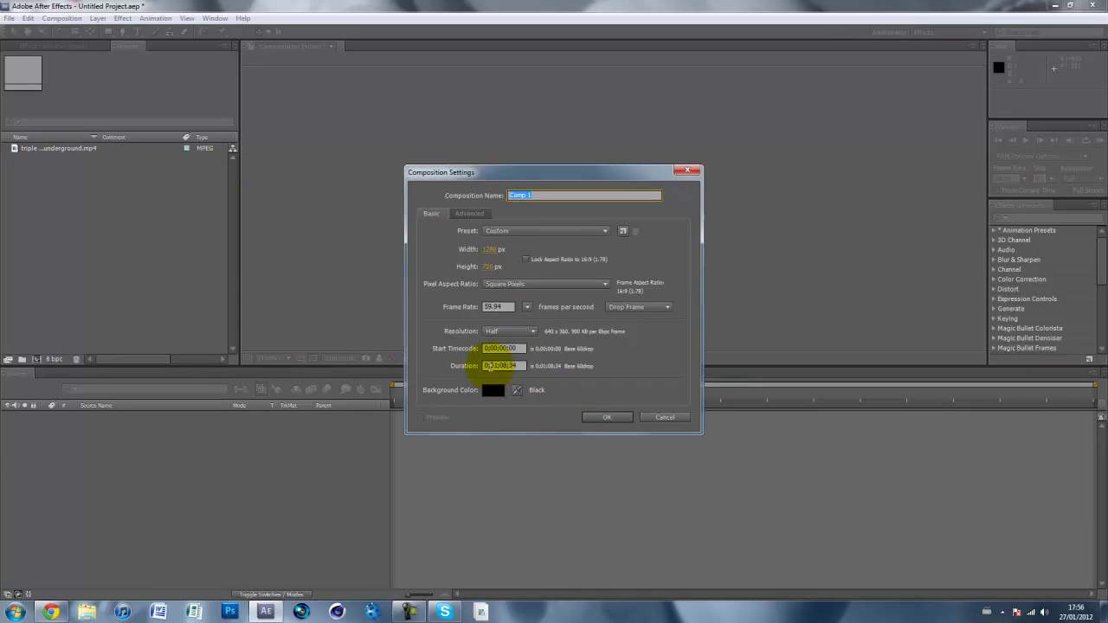
left_click(609, 418)
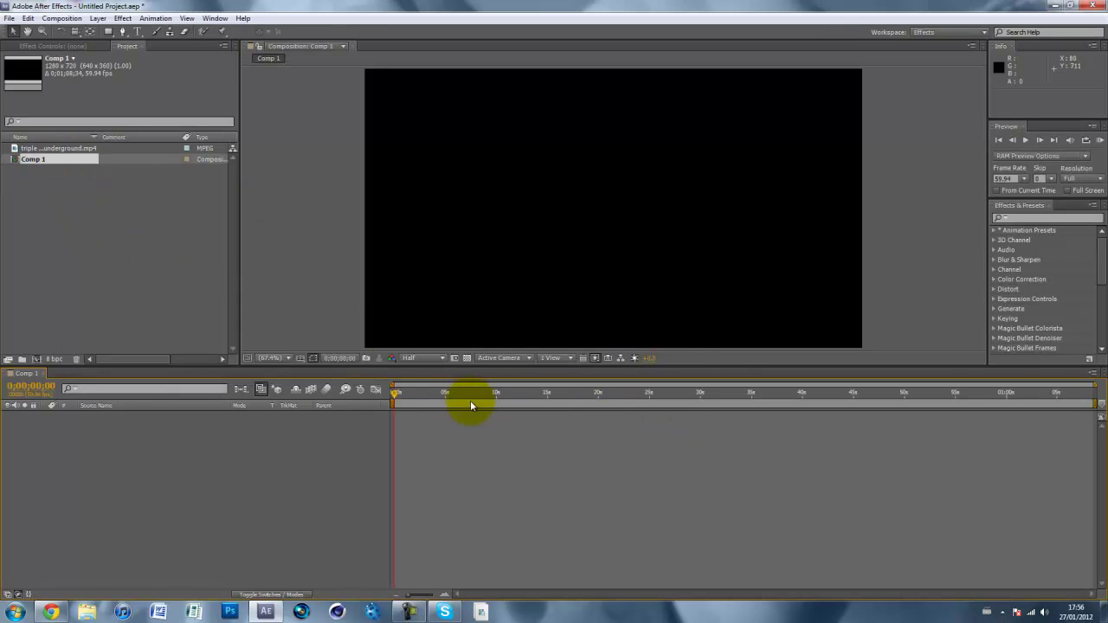
left_click_drag(56, 148, 611, 210)
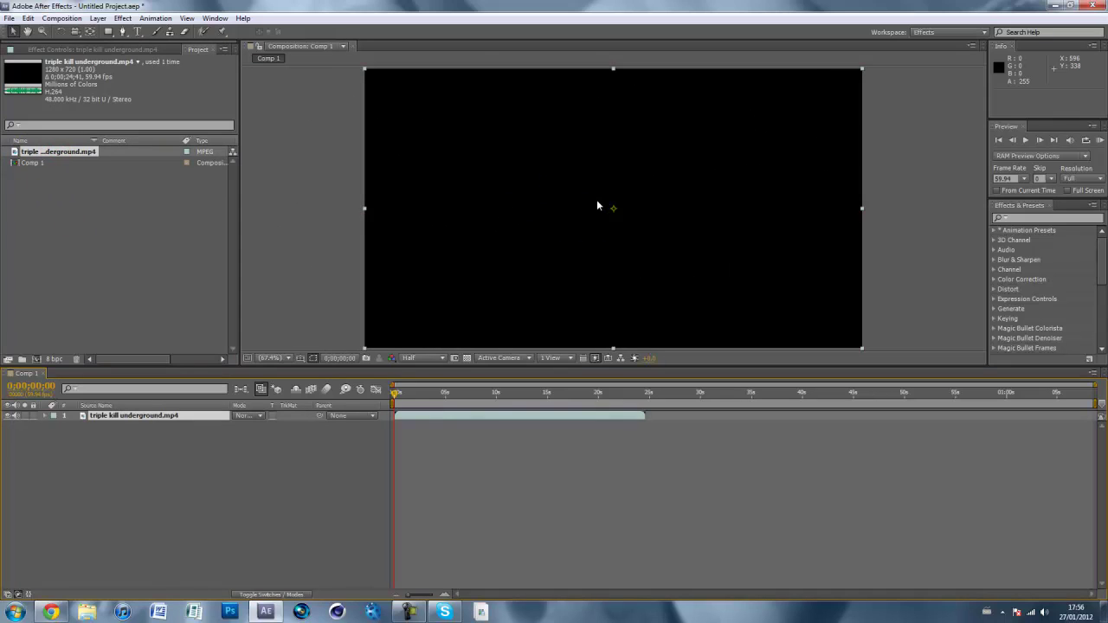
- Scrub the clip to around 7 seconds and set the preview resolution to Third
left_click(425, 395)
mouse_move(464, 396)
left_mouse_down()
mouse_move(486, 394)
mouse_move(471, 394)
left_mouse_up()
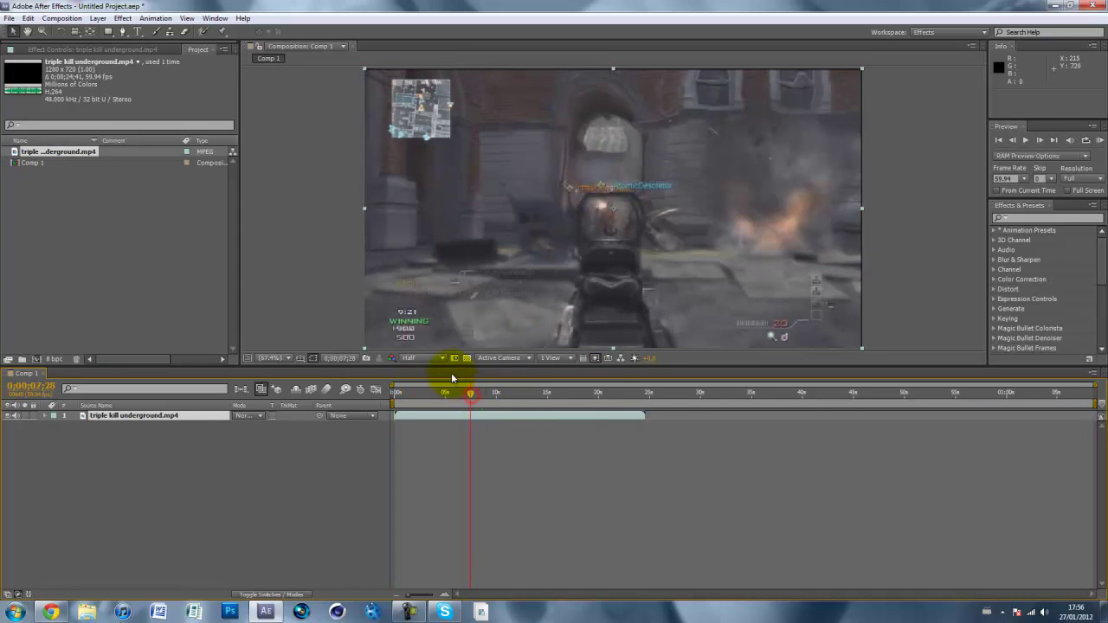
left_click(426, 357)
left_click(433, 407)
left_click_drag(496, 399, 473, 396)
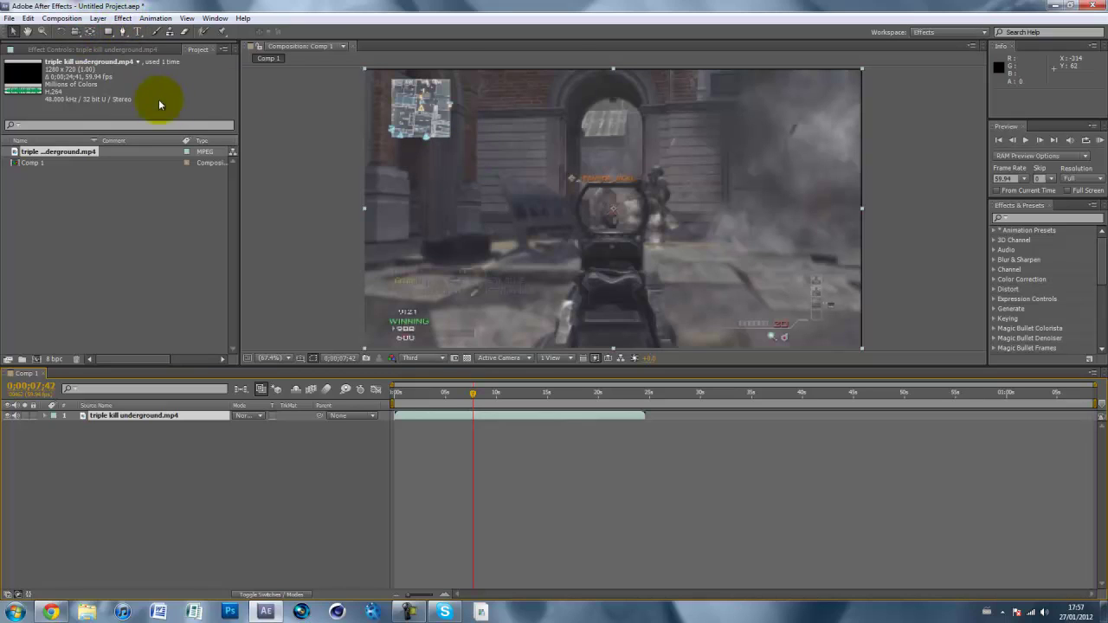
- Apply Effect > Time > Timewarp to the gameplay layer and set its Speed to 100
left_click(123, 18)
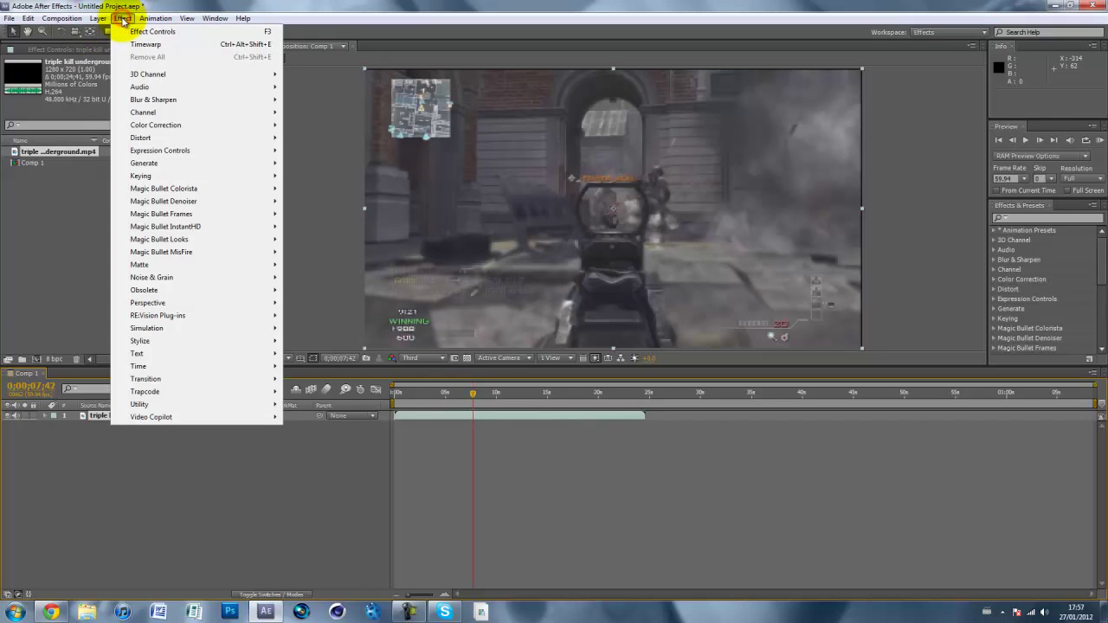
mouse_move(149, 374)
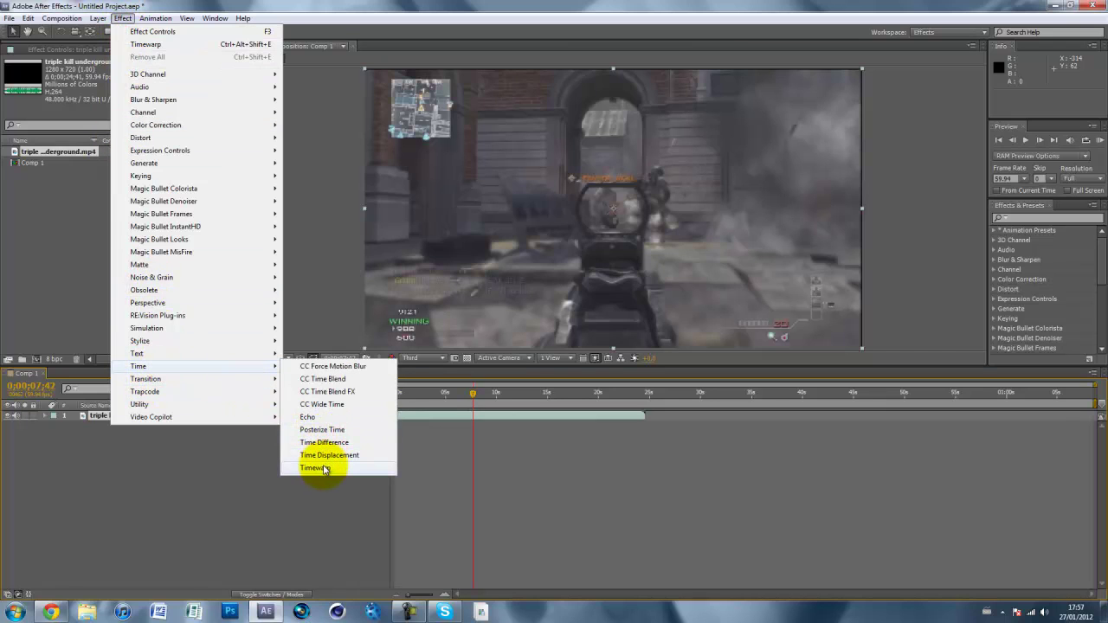
left_click(324, 469)
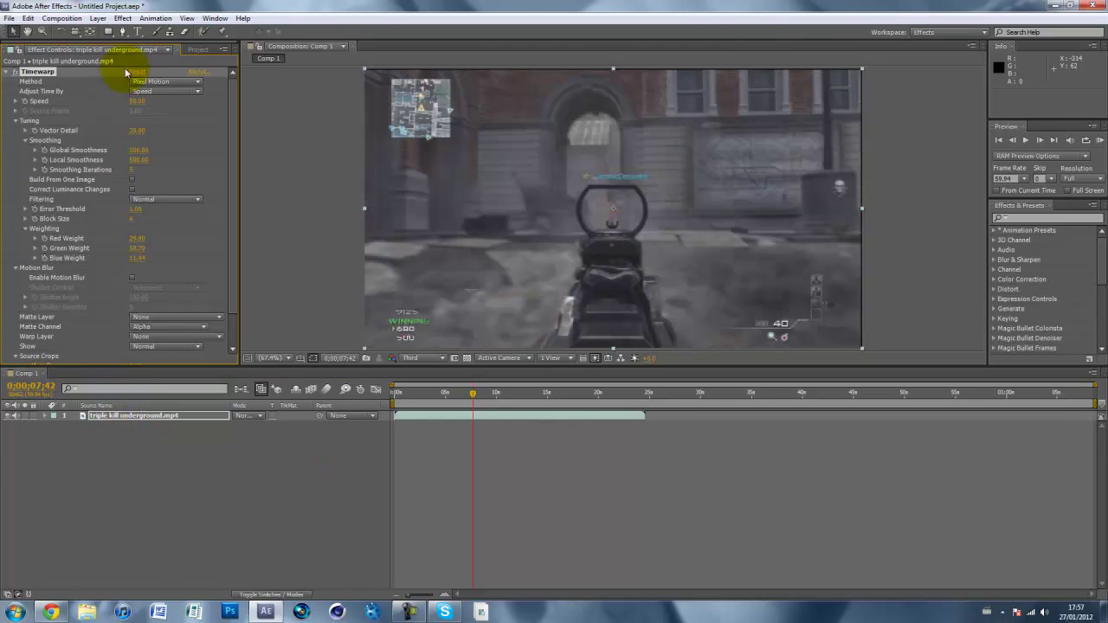
left_click(140, 102)
type("1")
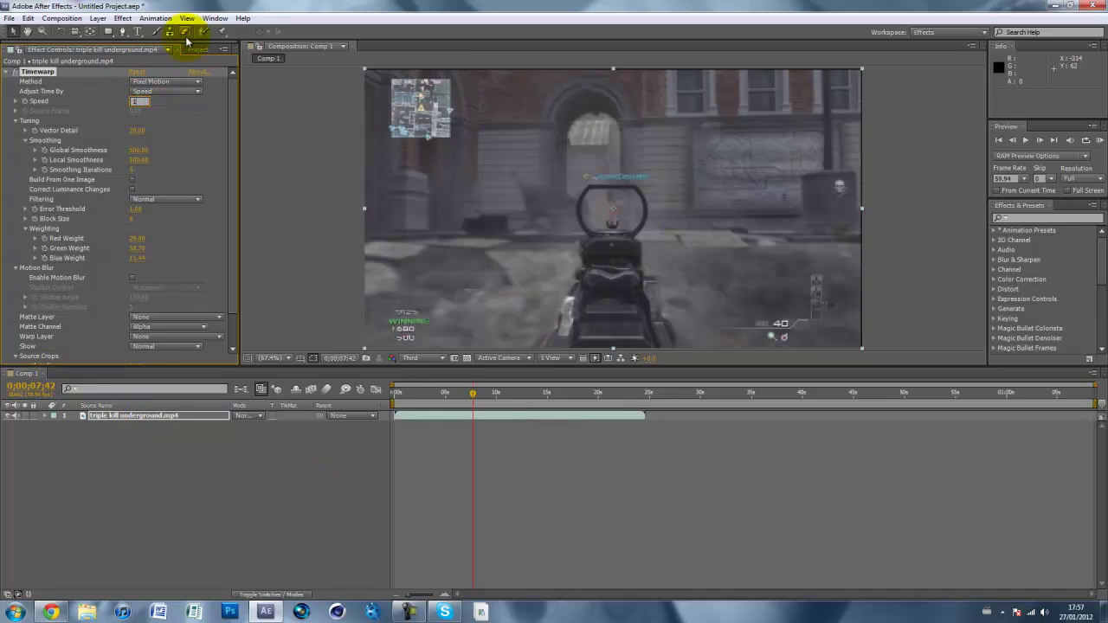
type("00")
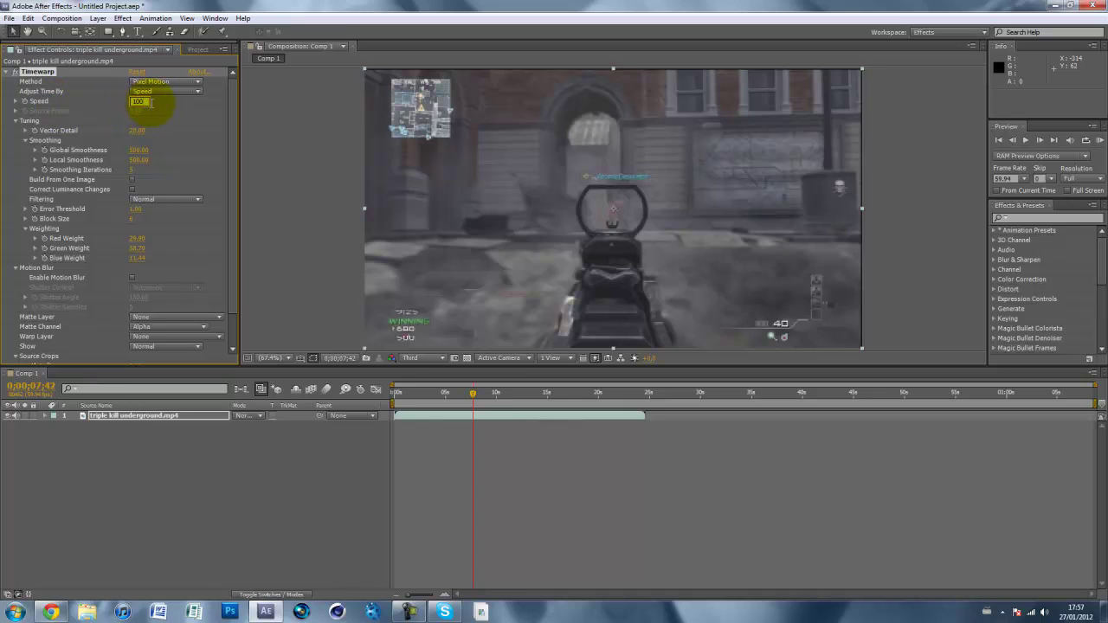
key("Return")
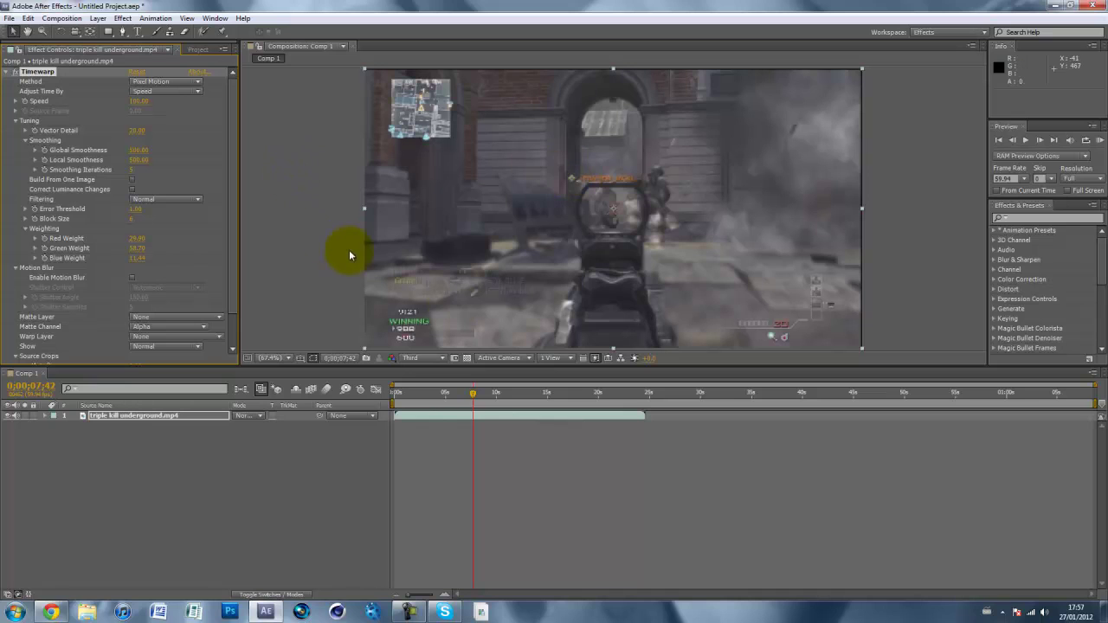
- Scrub the playhead past 10 seconds to about 0;00;11;53, near the triple kill
left_click_drag(492, 392, 507, 394)
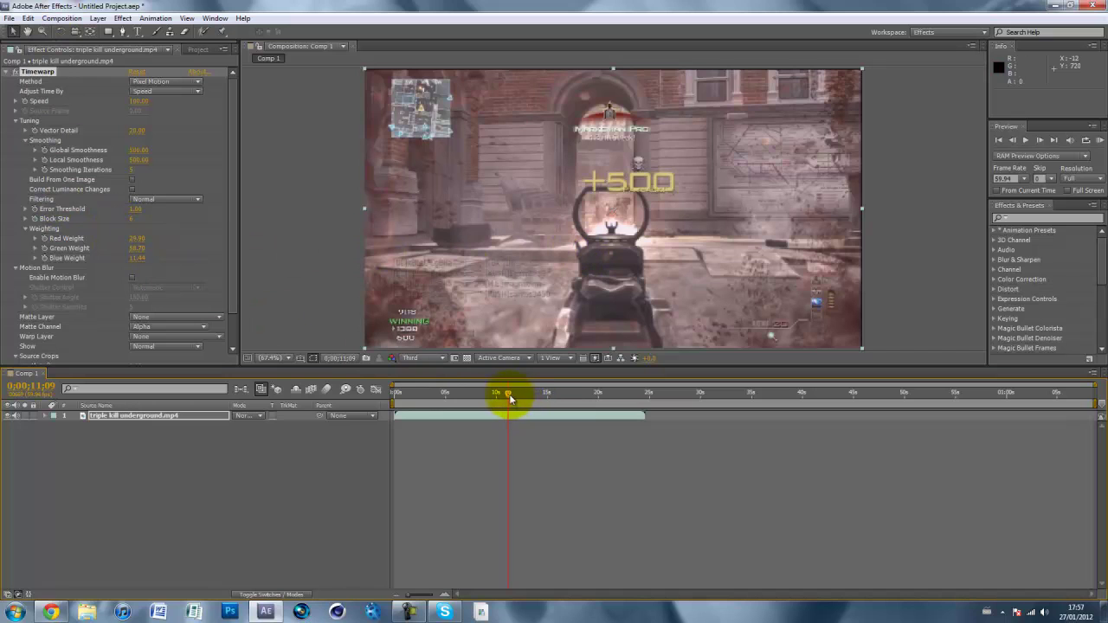
left_click_drag(507, 396, 509, 396)
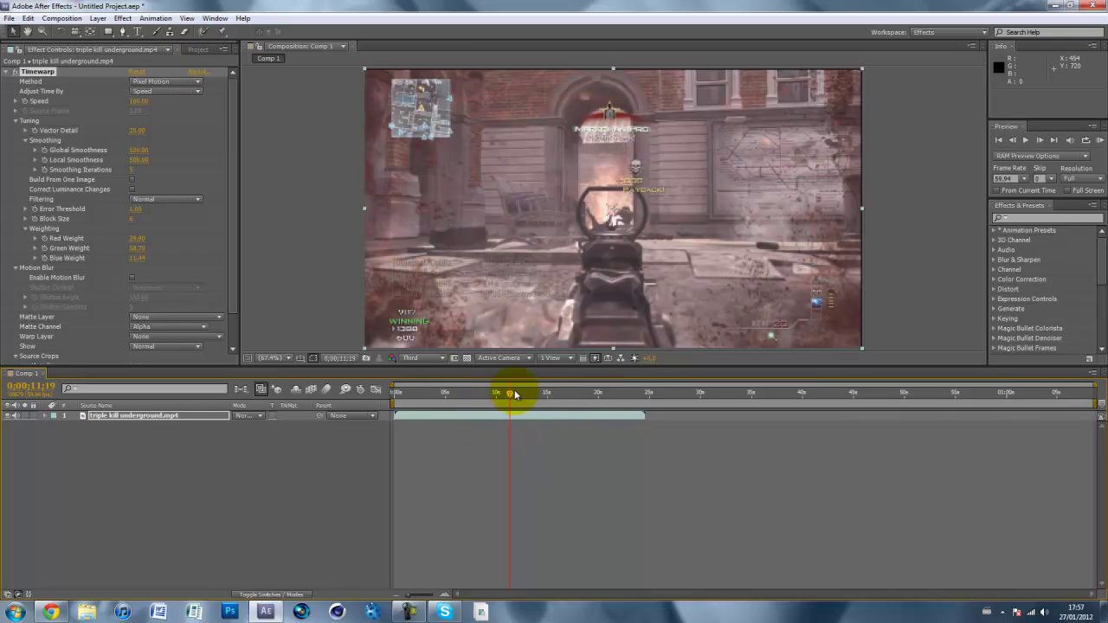
left_click_drag(509, 395, 515, 395)
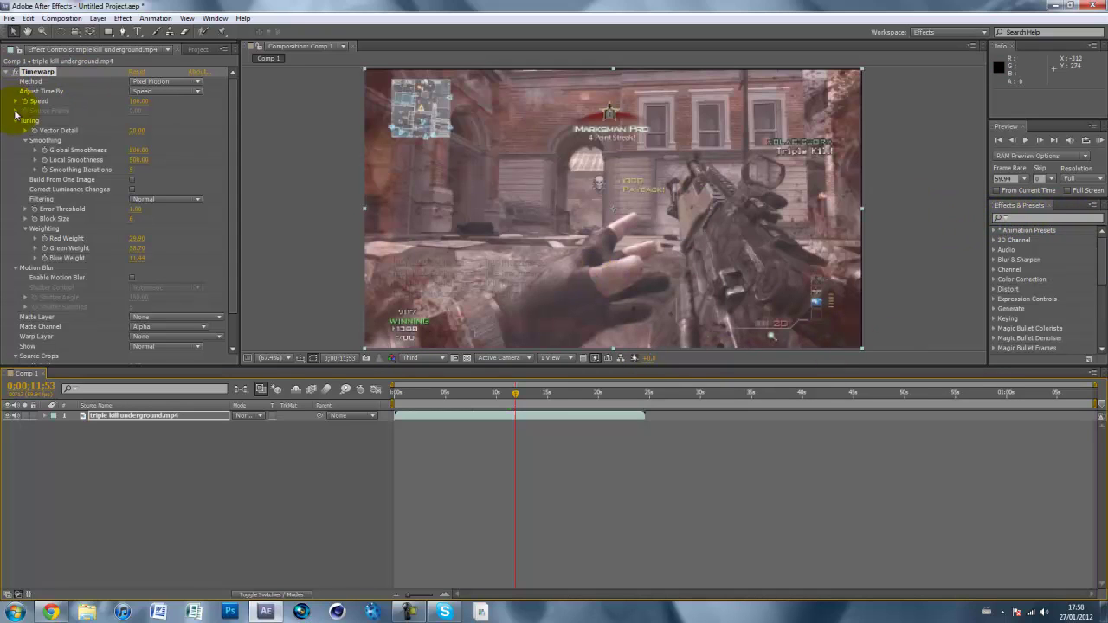
- Set a Speed keyframe of 100 at 0;00;11;57 and reveal it on the gameplay layer with U
key("Page_Down")
key("Page_Down")
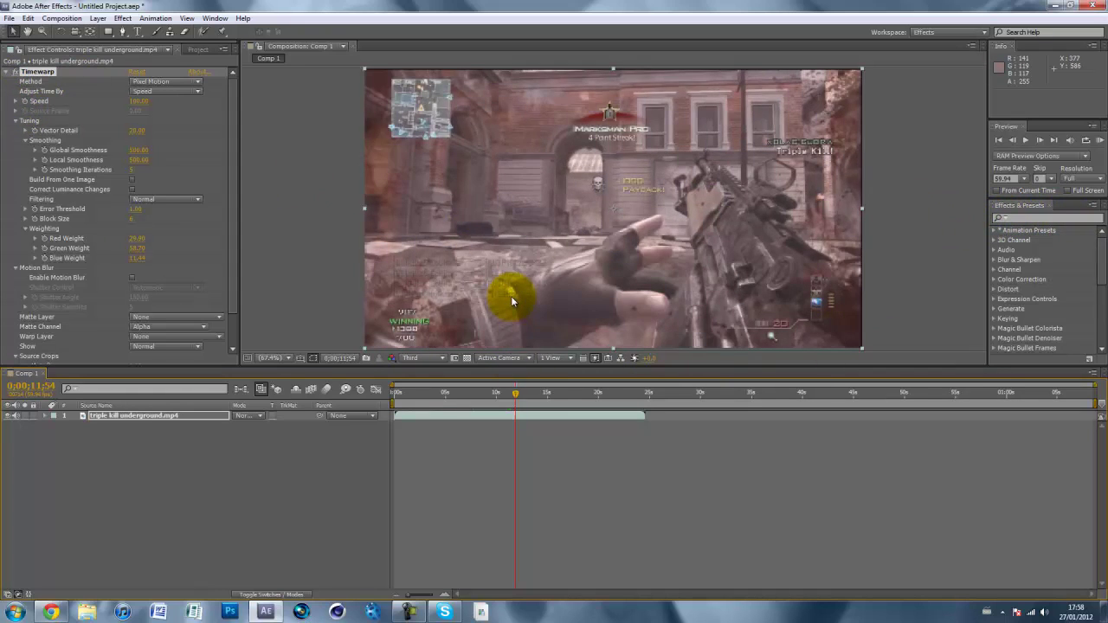
key("Page_Down")
key("Page_Down")
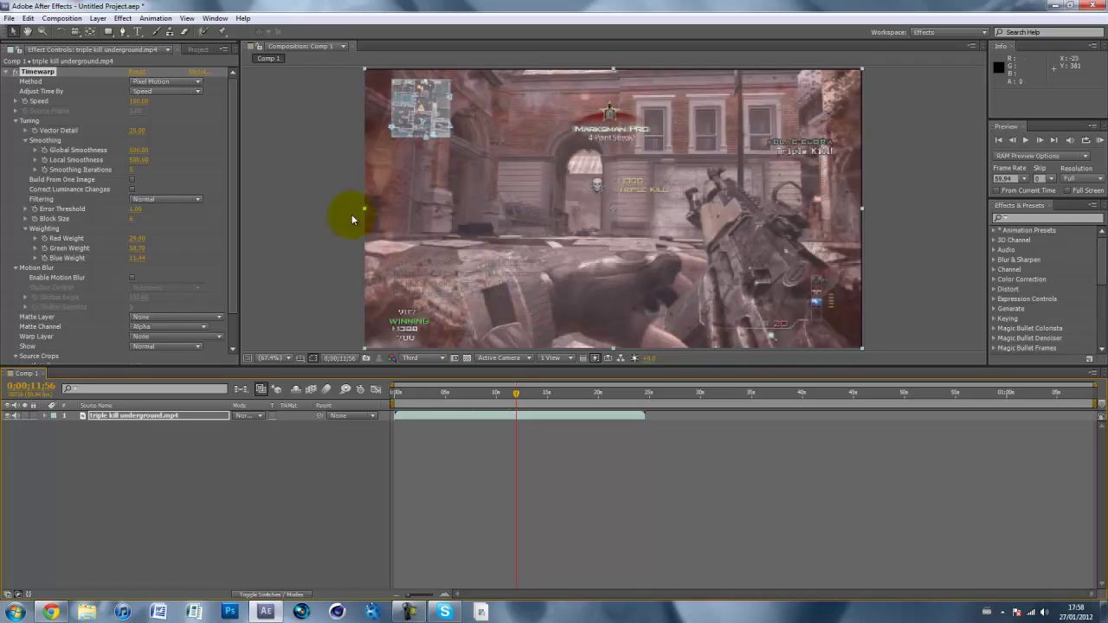
key("Page_Down")
key("Page_Up")
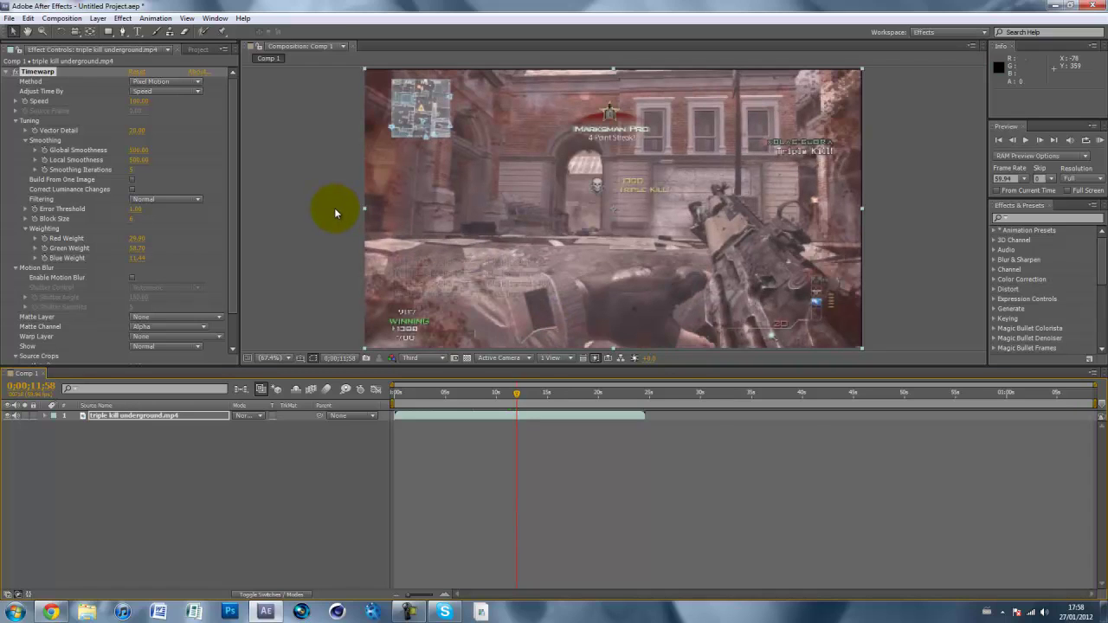
left_click(25, 102)
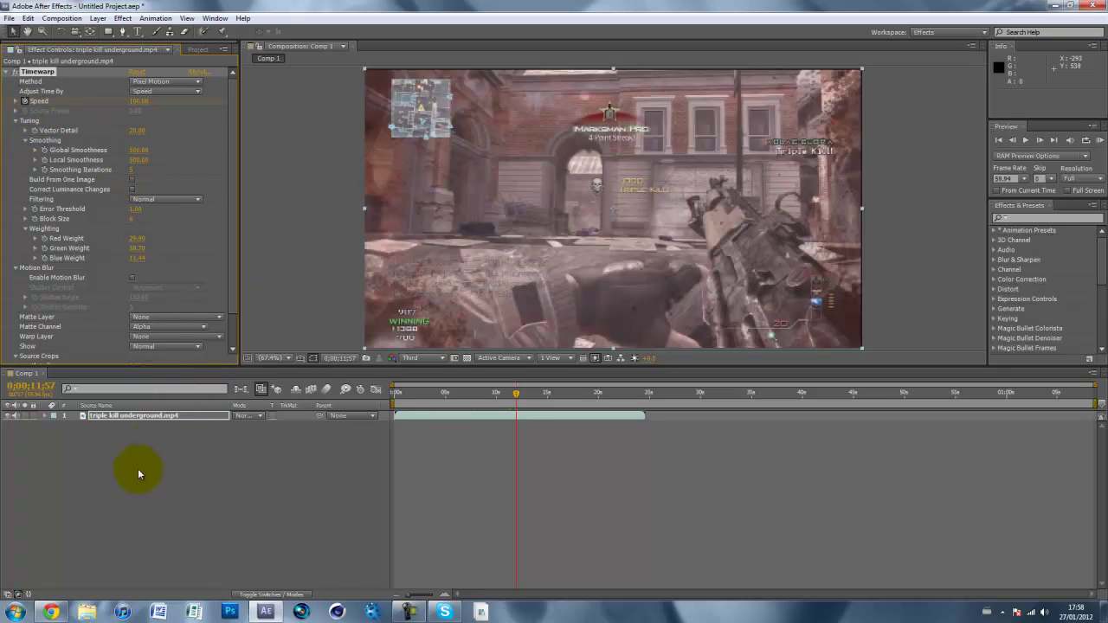
left_click(120, 418)
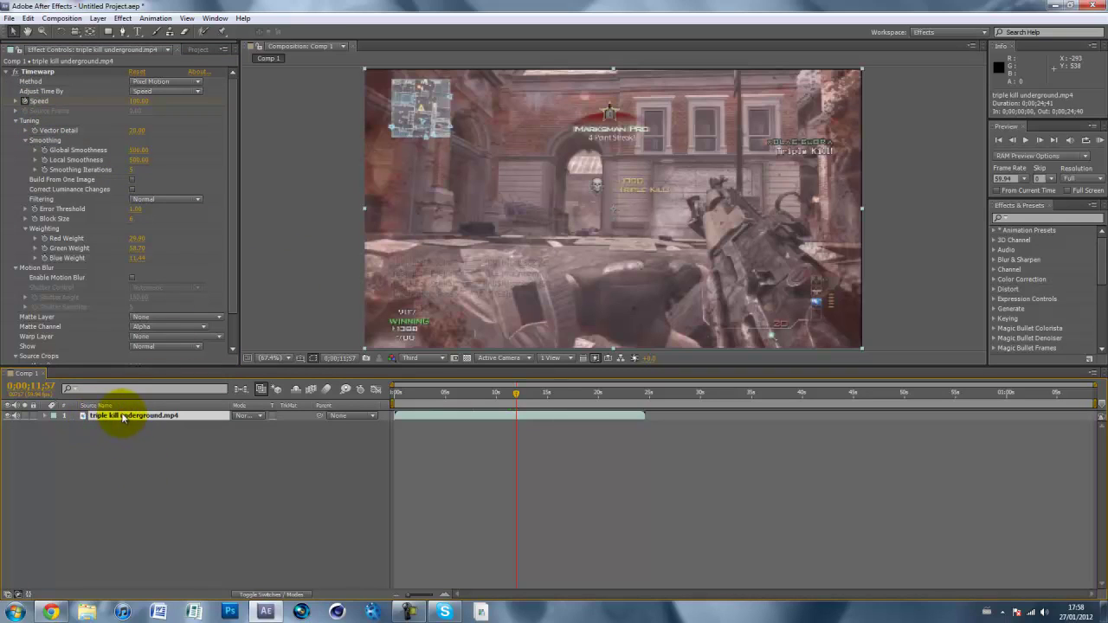
key("u")
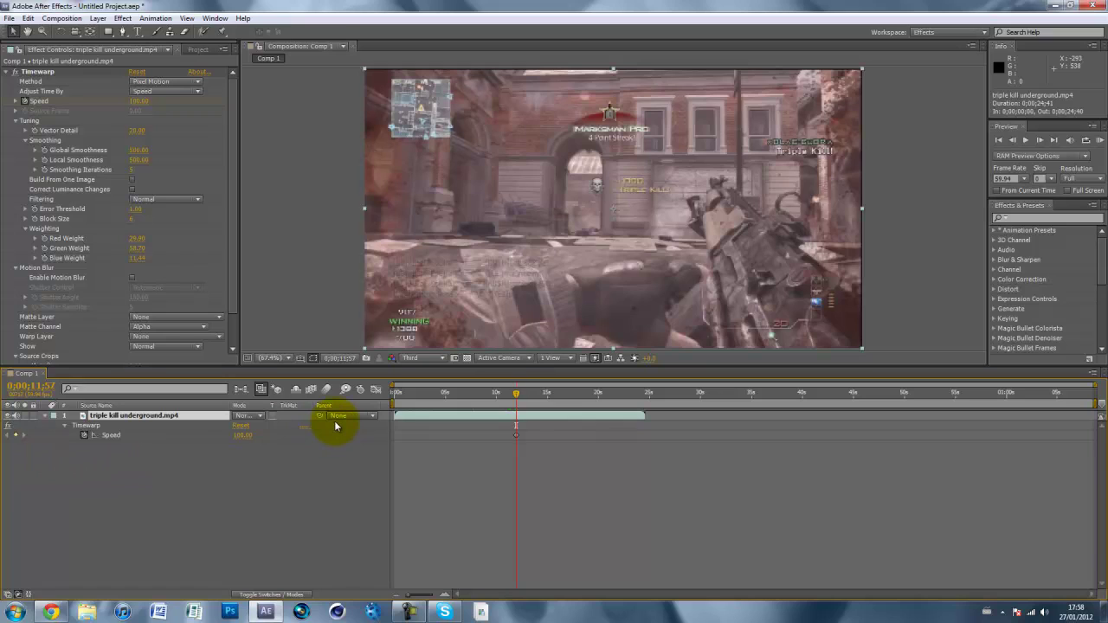
- Two frames later, at 0;00;11;59, drop the Timewarp Speed to 2
key("Page_Down")
key("Page_Down")
left_click(243, 435)
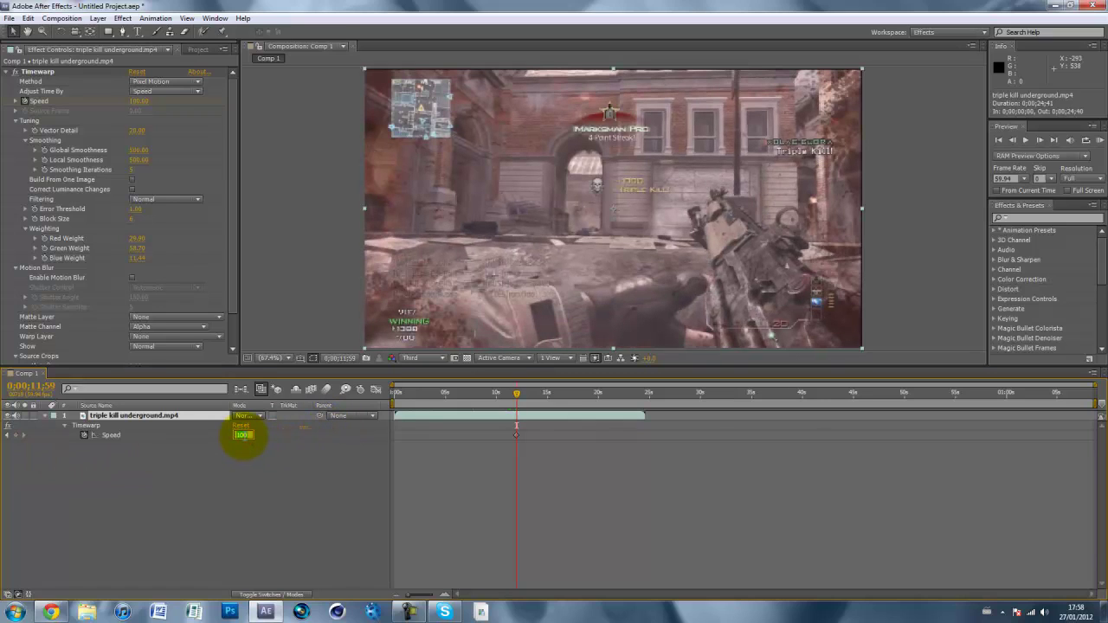
type("2")
key("Return")
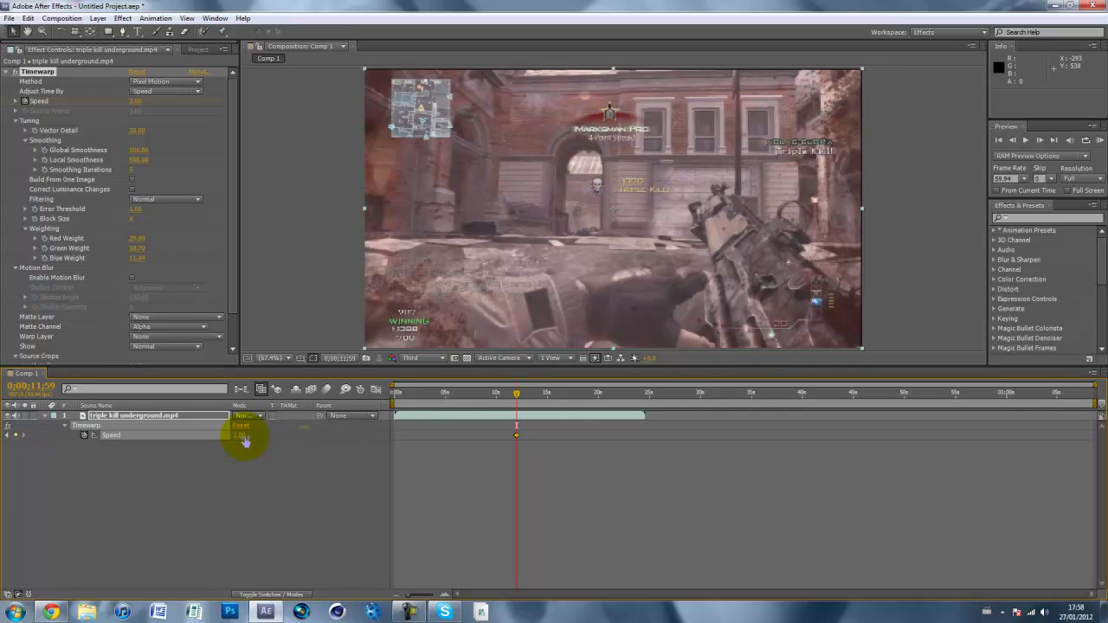
- Add a Speed keyframe at 0;00;12;29 and set it back to 100
left_click(514, 395)
mouse_move(515, 398)
left_mouse_down()
mouse_move(494, 399)
mouse_move(522, 401)
left_mouse_up()
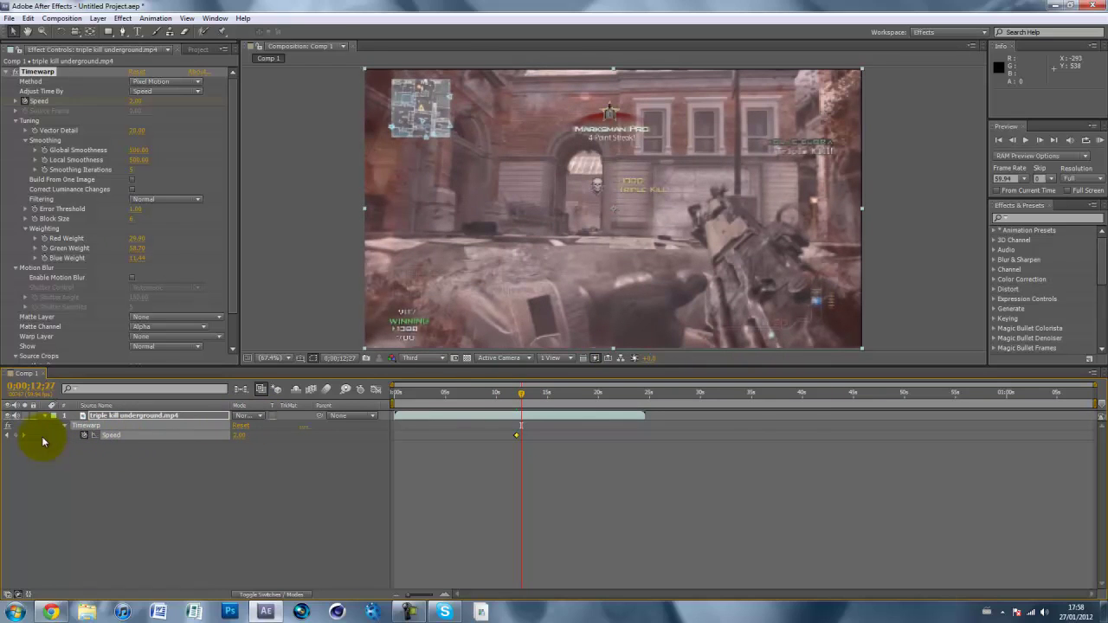
left_click(16, 435)
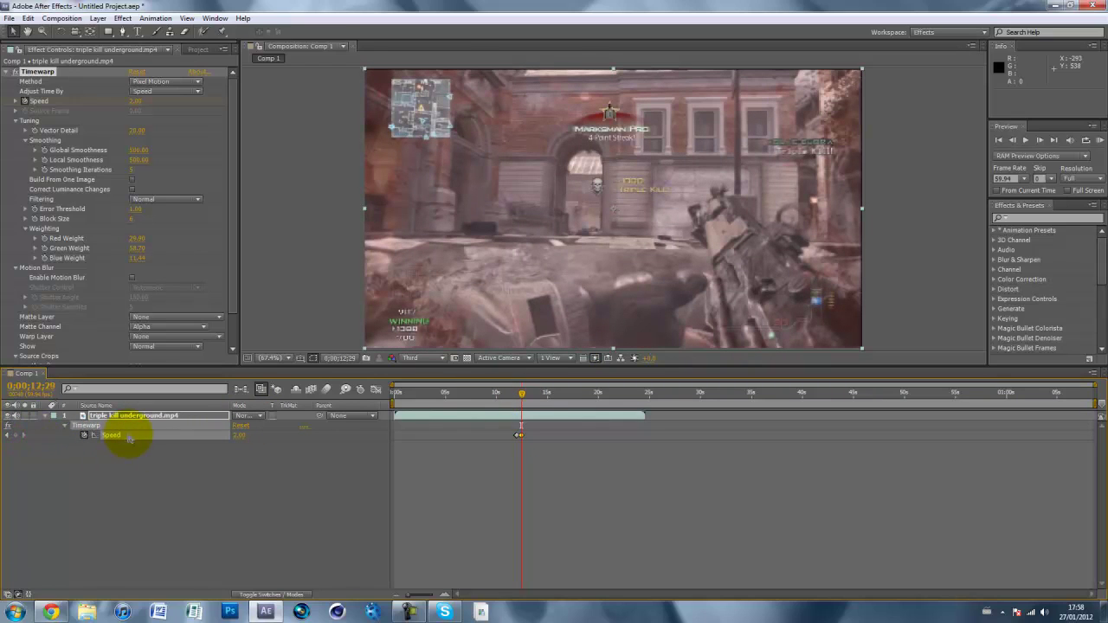
left_click(239, 435)
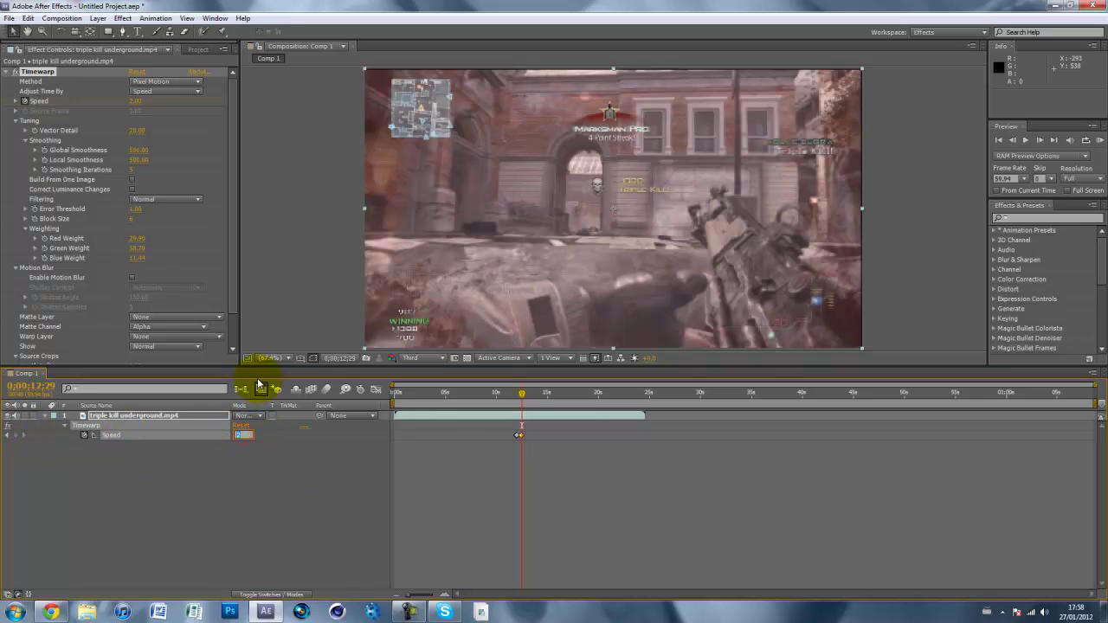
type("100")
key("Return")
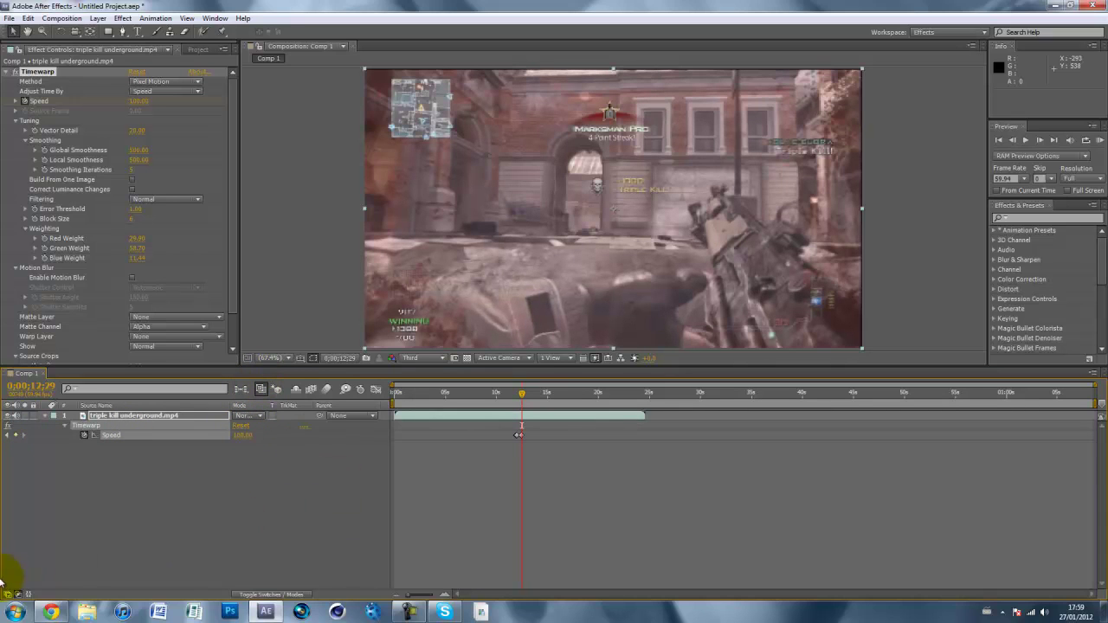
- Key the Timewarp Speed at 2 at 0;00;13;04 for the second slow-motion moment
mouse_move(530, 391)
left_mouse_down()
mouse_move(503, 397)
mouse_move(527, 389)
left_mouse_up()
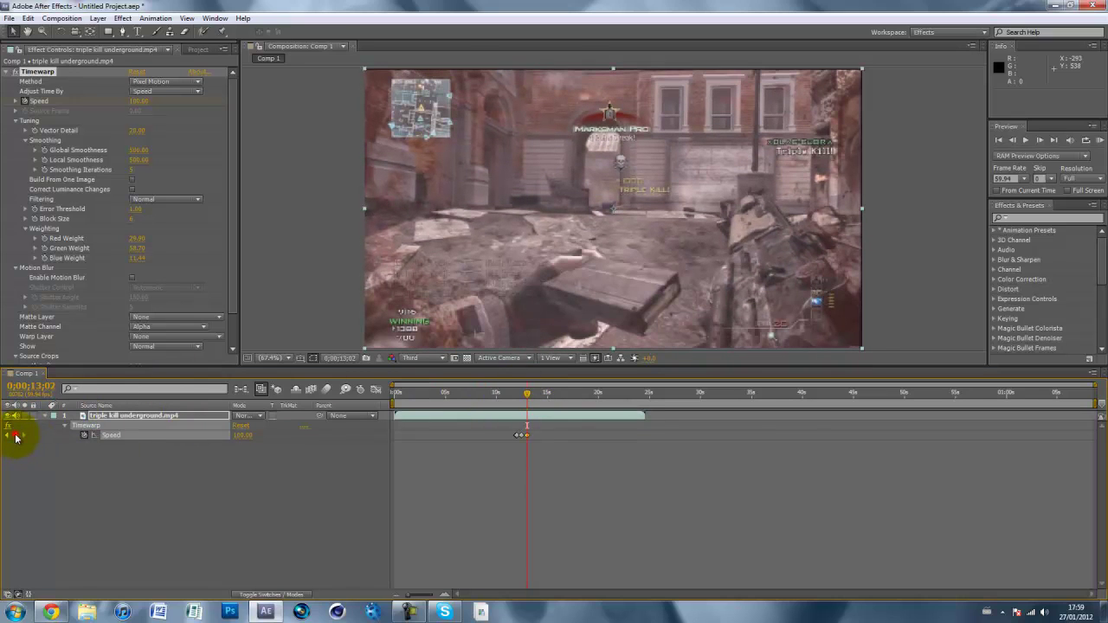
left_click(242, 435)
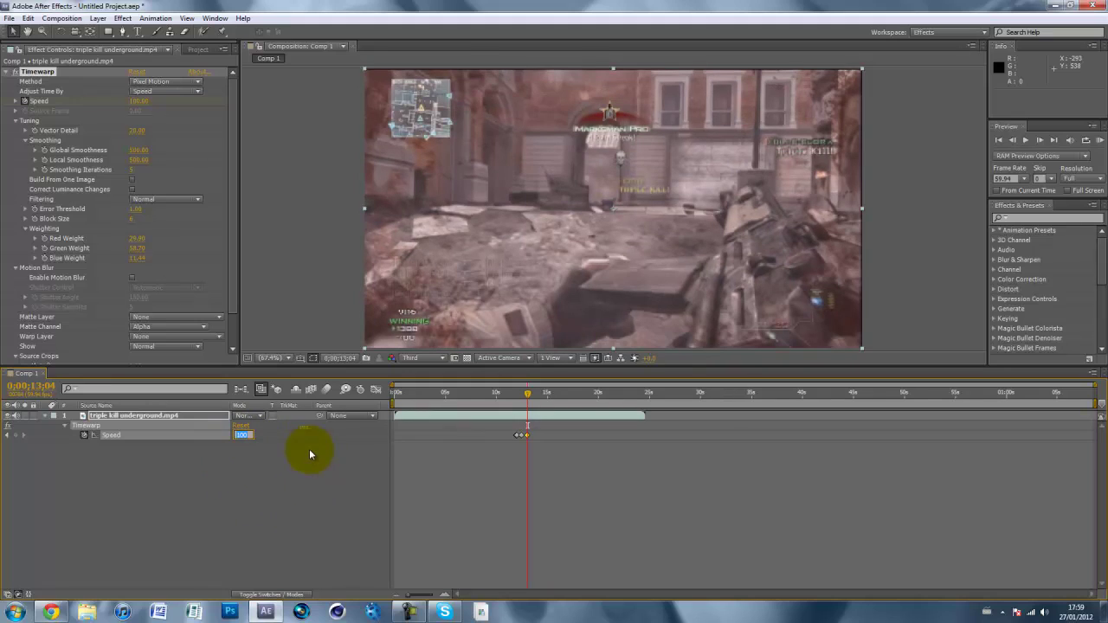
type("2")
key("Return")
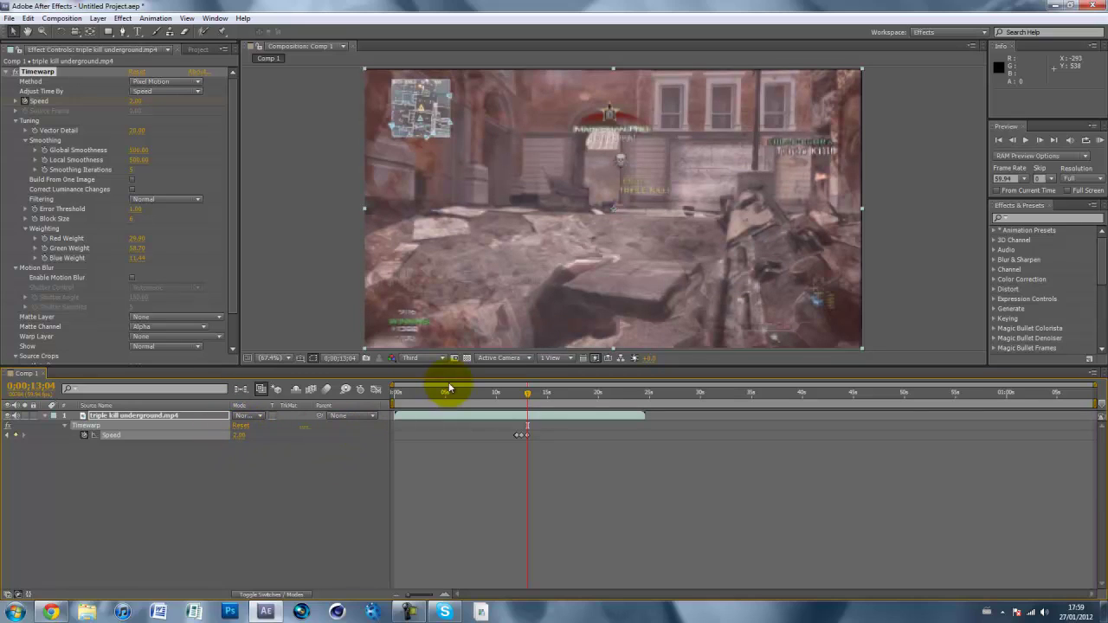
- Key Speed back to 100 at 0;00;14;00, then scrub back to preview the ramp
left_click(532, 394)
left_click_drag(532, 395, 537, 394)
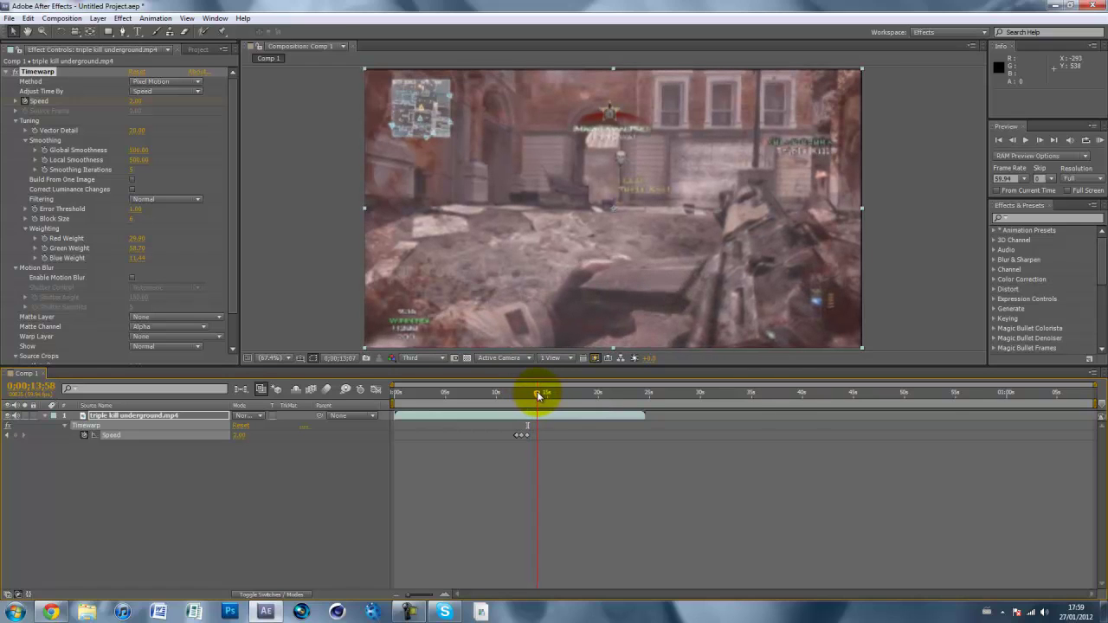
left_click(16, 435)
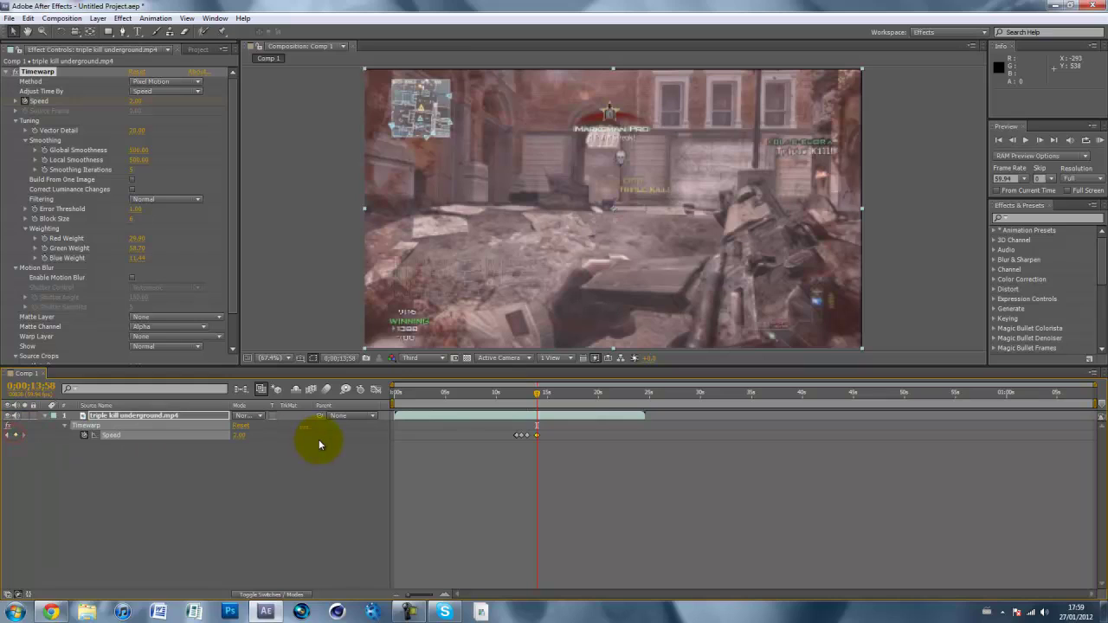
left_click(241, 435)
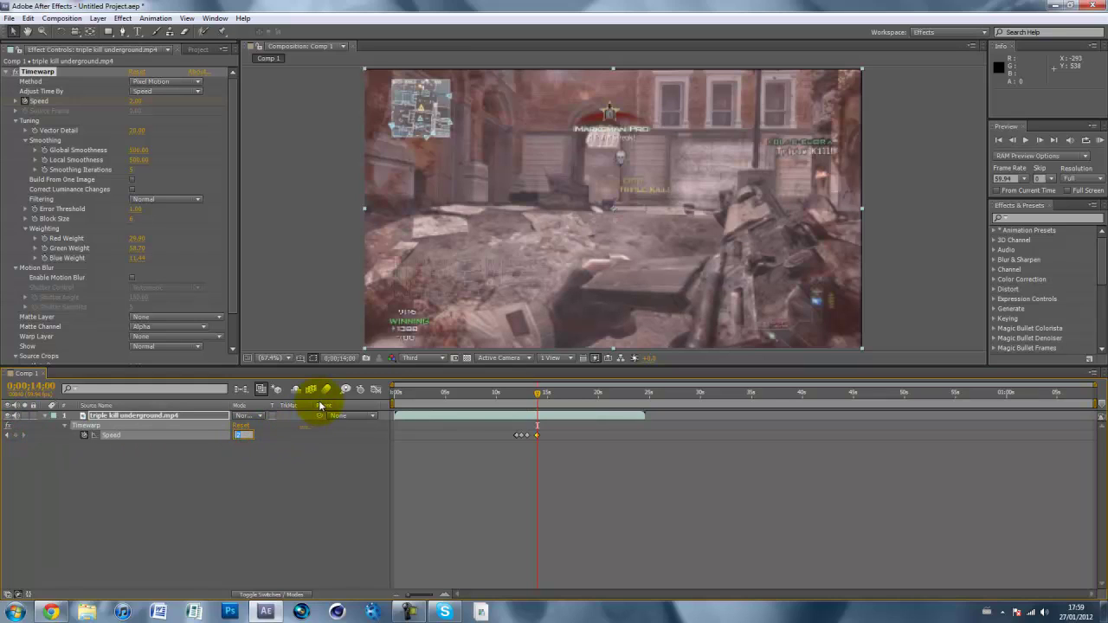
type("1")
key("Return")
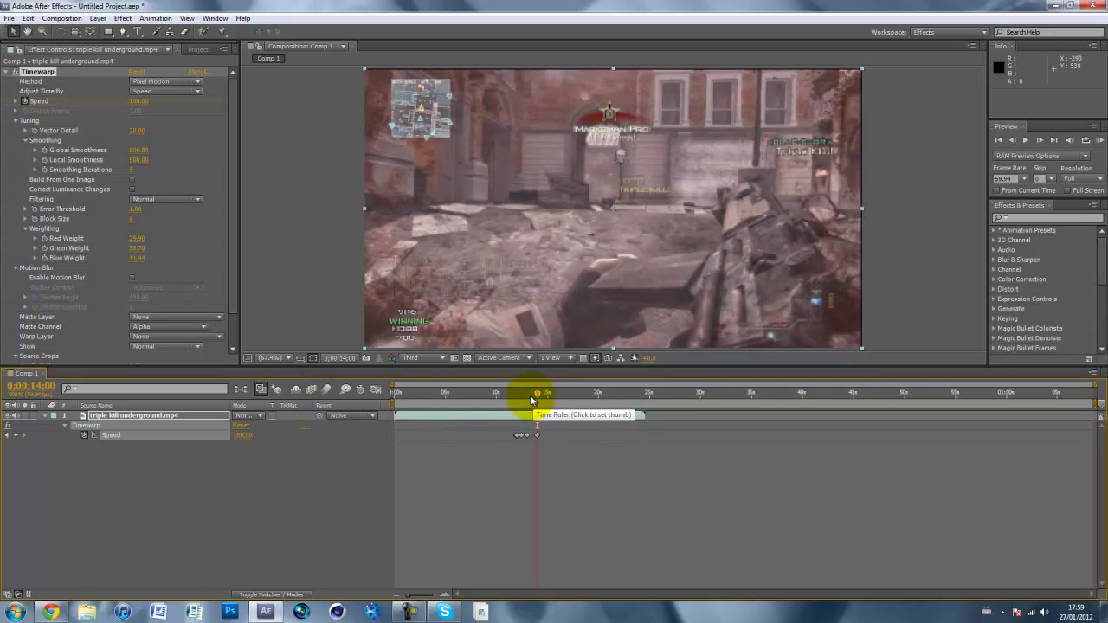
mouse_move(536, 399)
left_mouse_down()
mouse_move(500, 398)
mouse_move(554, 399)
mouse_move(506, 399)
mouse_move(542, 396)
left_mouse_up()
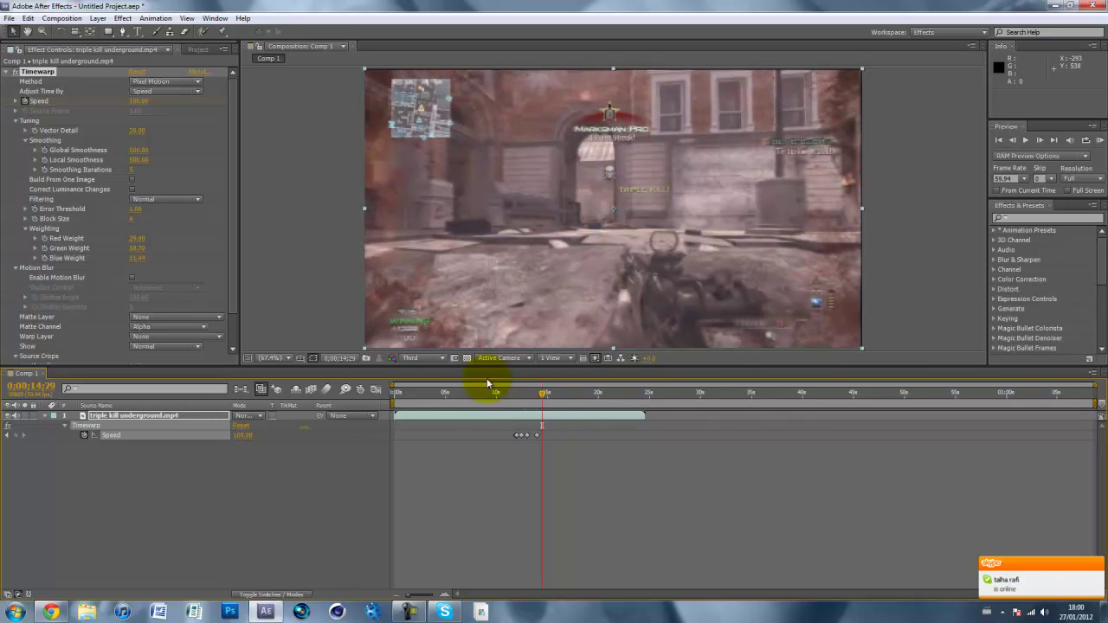